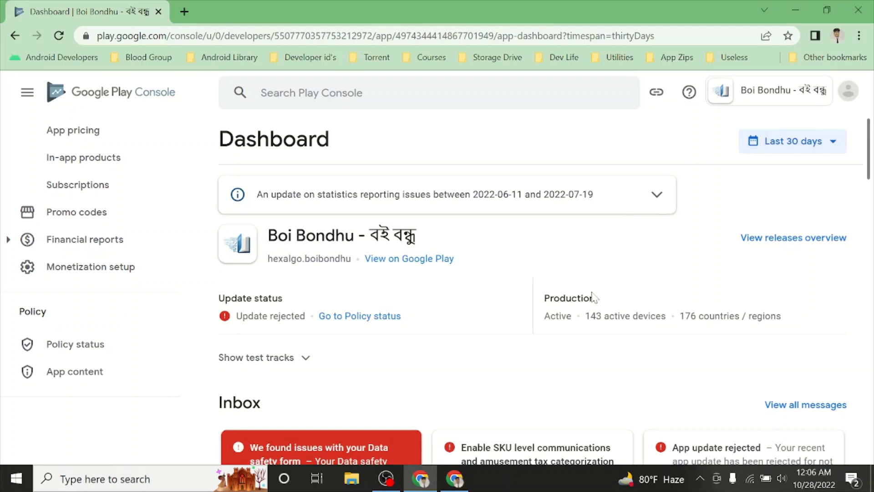
# Open the Inbox message 'We found issues with your Data safety form'
pyautogui.scroll(-2, 594, 298)
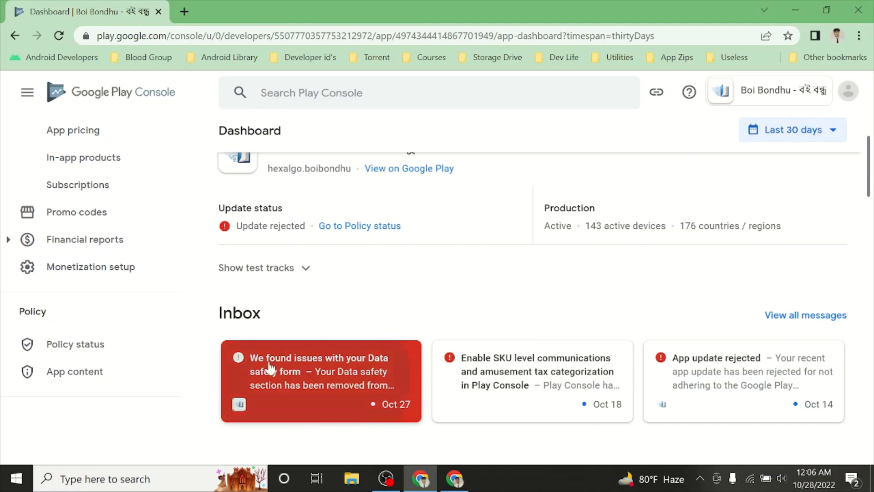
pyautogui.click(375, 397)
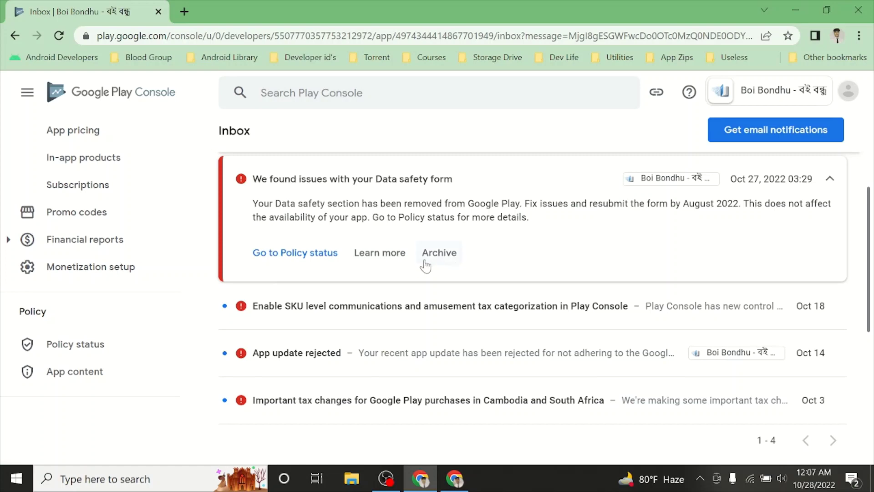
# Go through Policy status and App content to start the Data safety form
pyautogui.click(291, 261)
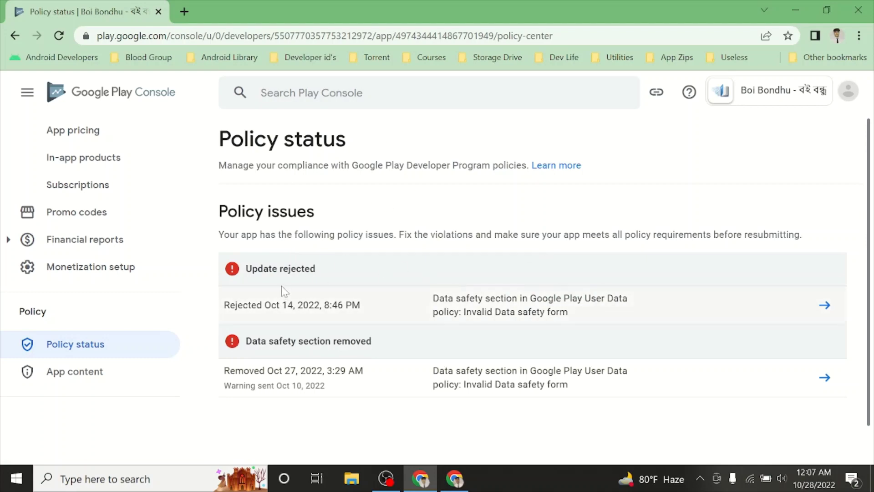
pyautogui.click(96, 376)
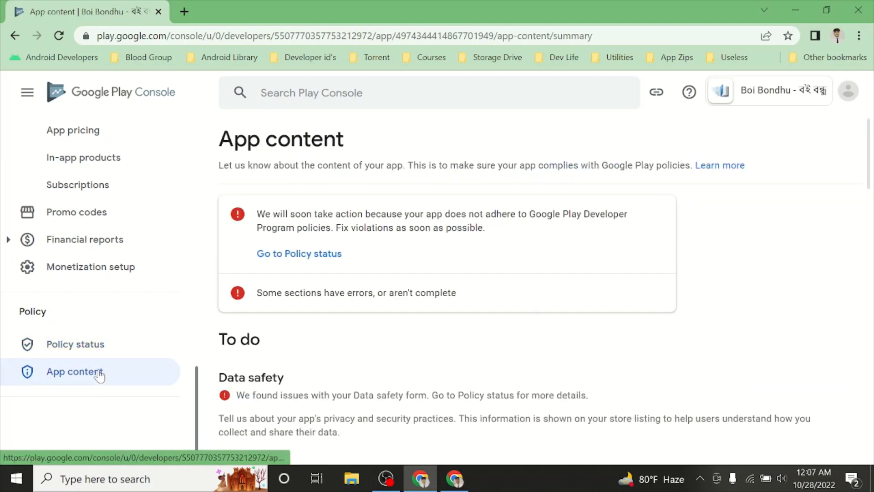
pyautogui.scroll(-2, 322, 381)
pyautogui.scroll(1, 322, 381)
pyautogui.scroll(-3, 322, 381)
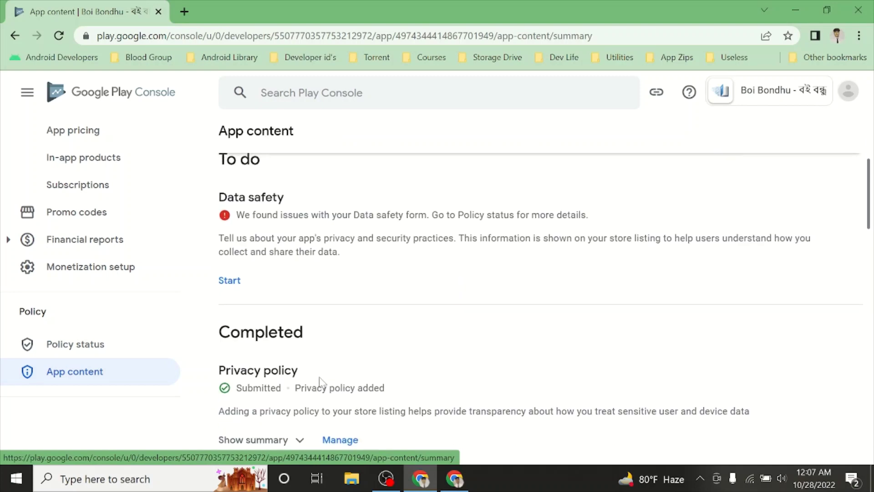
pyautogui.click(236, 290)
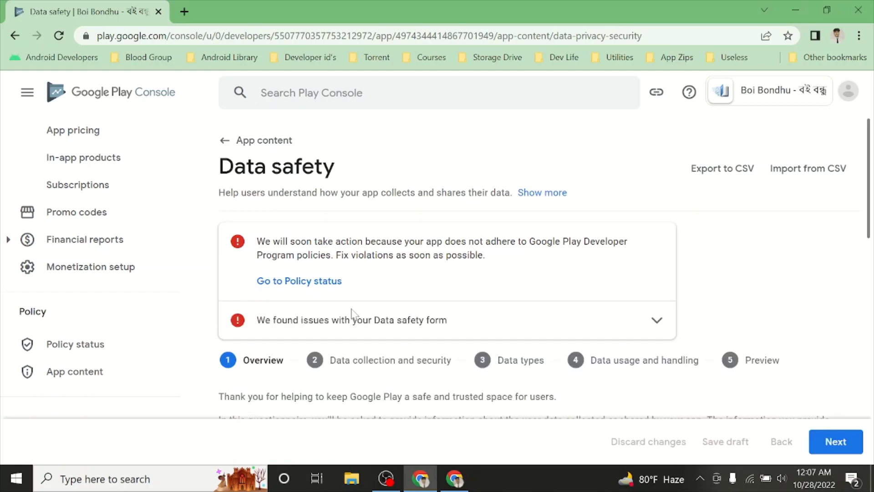
# Review the Data safety Overview and continue to Data collection and security
pyautogui.scroll(-3, 353, 314)
pyautogui.scroll(-3, 355, 314)
pyautogui.scroll(3, 355, 315)
pyautogui.scroll(-8, 353, 314)
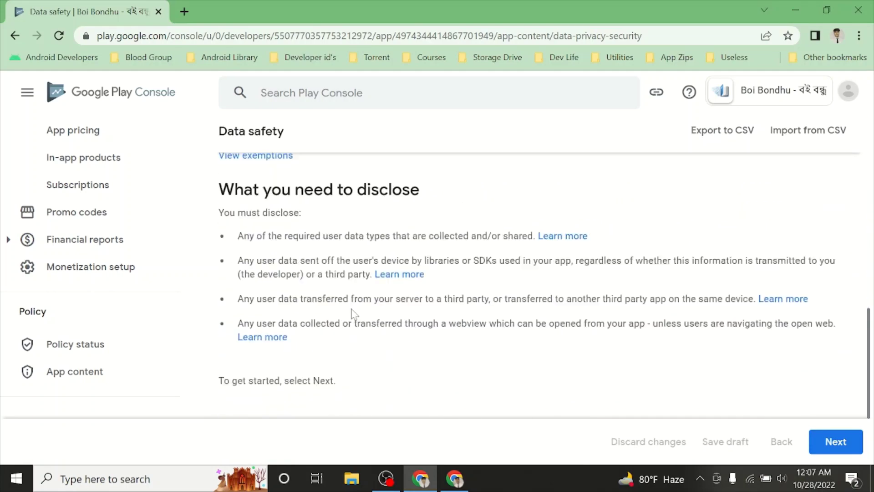
pyautogui.scroll(5, 353, 314)
pyautogui.scroll(4, 354, 314)
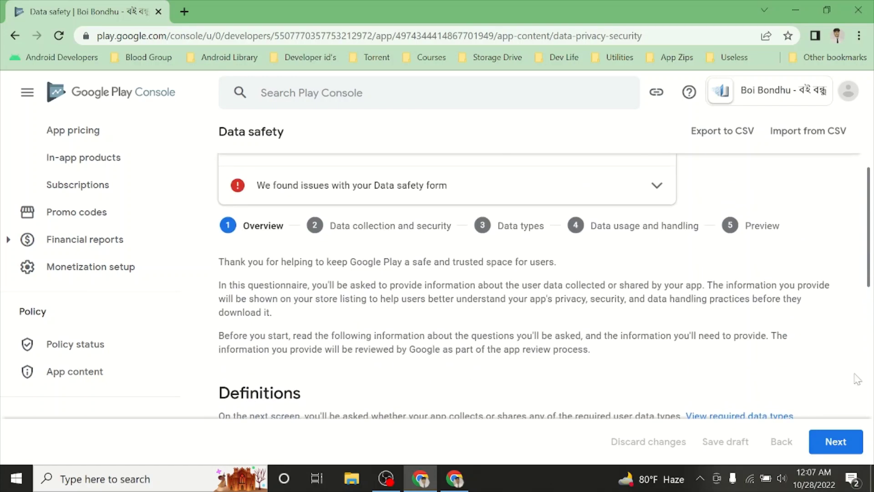
pyautogui.click(840, 444)
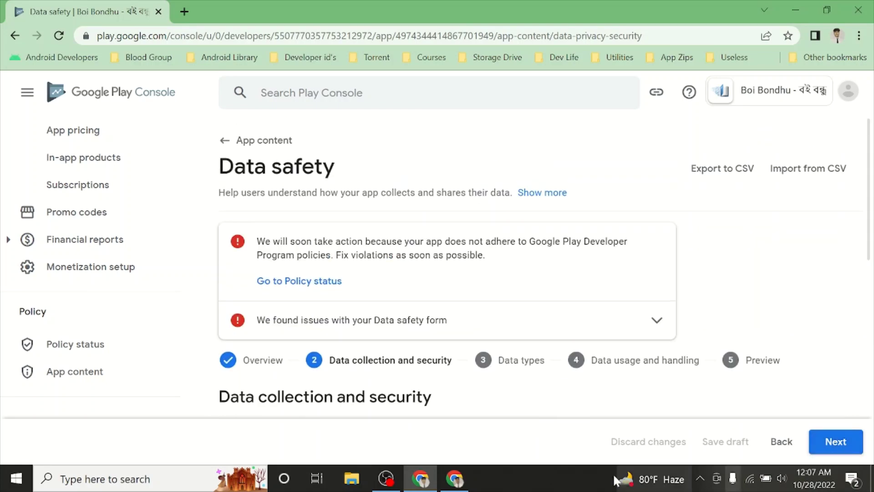
# Answer Yes to collecting data, Yes to encryption in transit, No to deletion requests
pyautogui.scroll(-3, 528, 306)
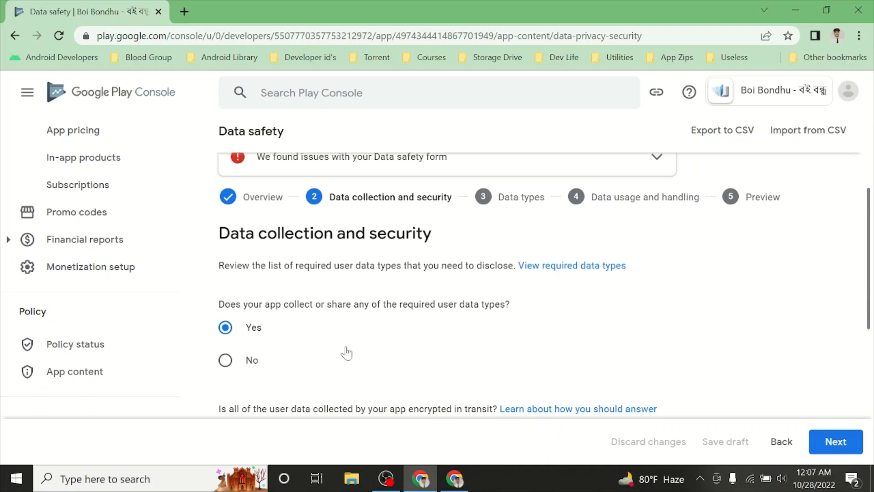
pyautogui.click(249, 363)
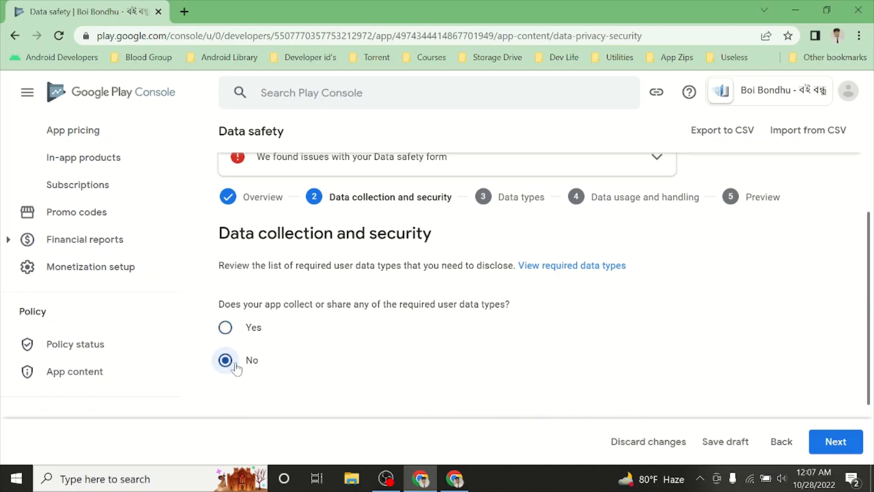
pyautogui.click(228, 329)
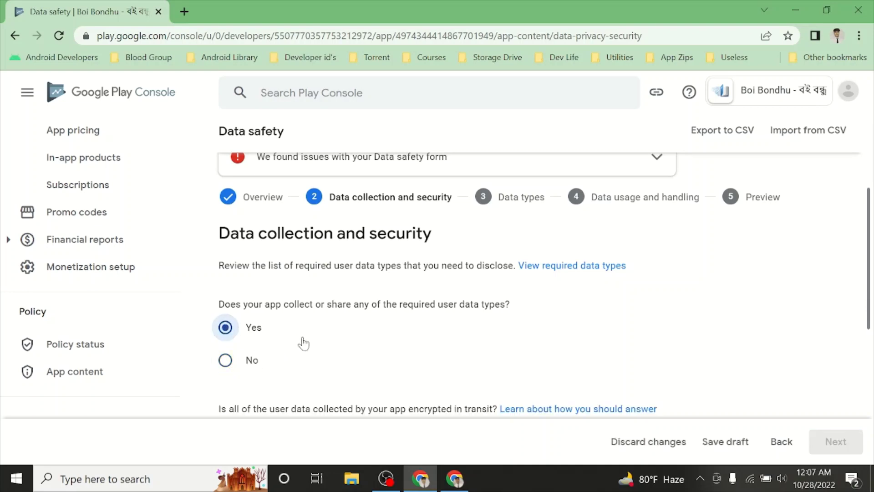
pyautogui.scroll(-4, 303, 342)
pyautogui.scroll(3, 302, 343)
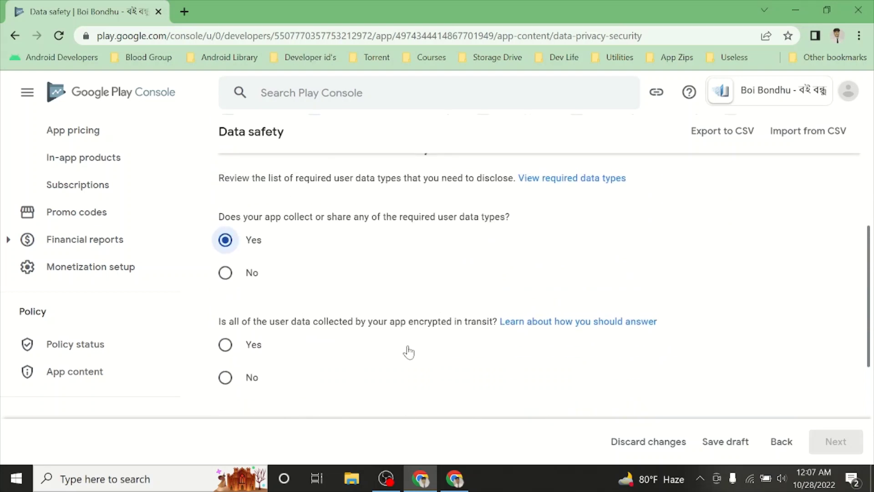
pyautogui.scroll(-2, 408, 353)
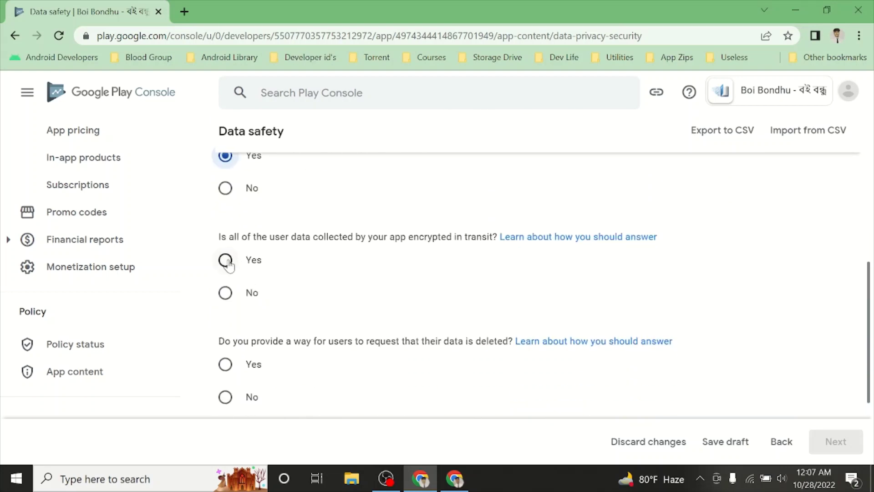
pyautogui.click(226, 261)
pyautogui.scroll(-1, 288, 391)
pyautogui.click(226, 354)
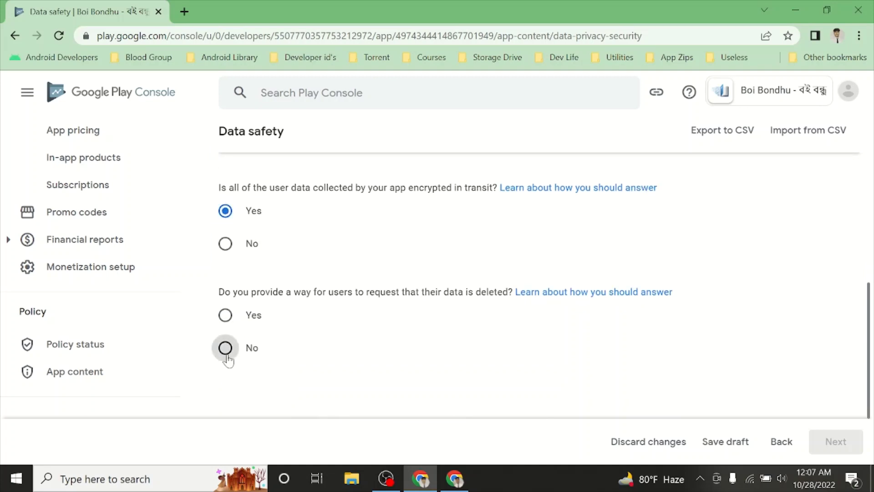
# Continue to the Data types step and browse the data categories
pyautogui.click(833, 438)
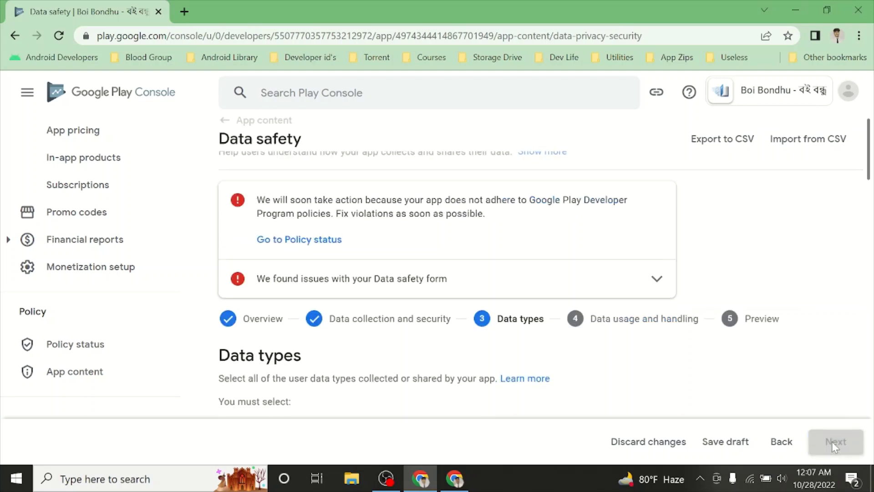
pyautogui.scroll(-5, 587, 357)
pyautogui.scroll(5, 587, 358)
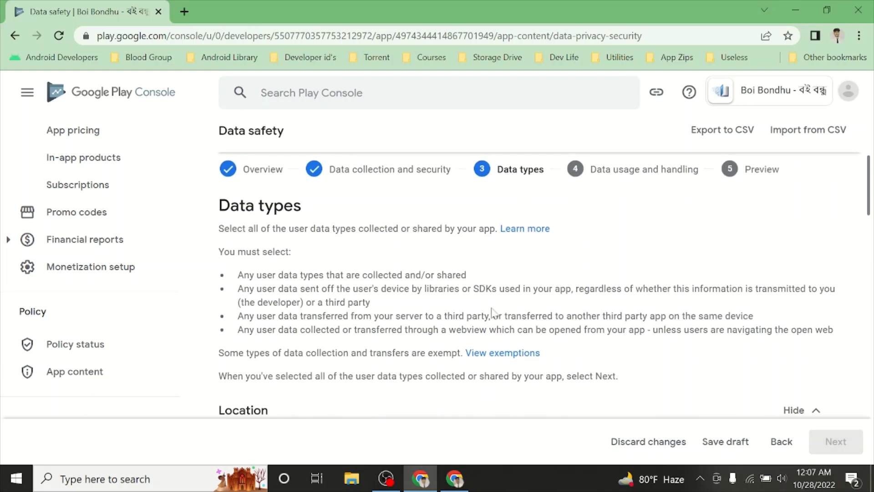
pyautogui.scroll(-2, 402, 347)
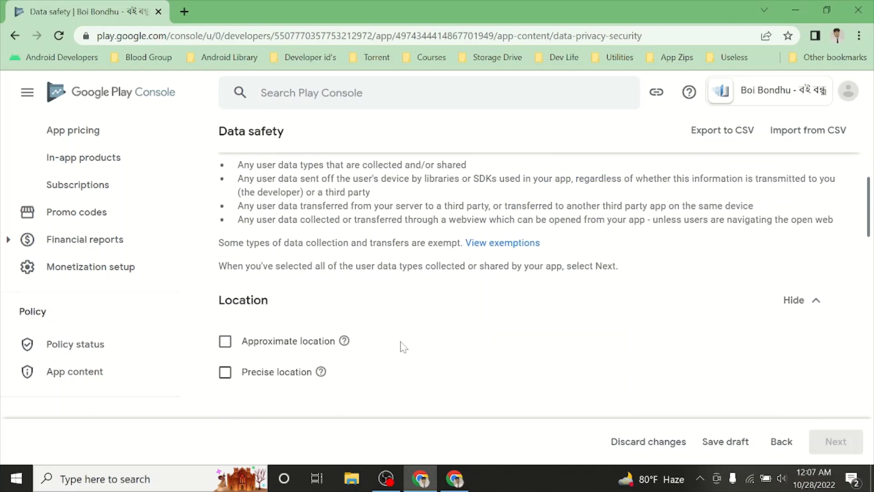
pyautogui.scroll(-3, 332, 371)
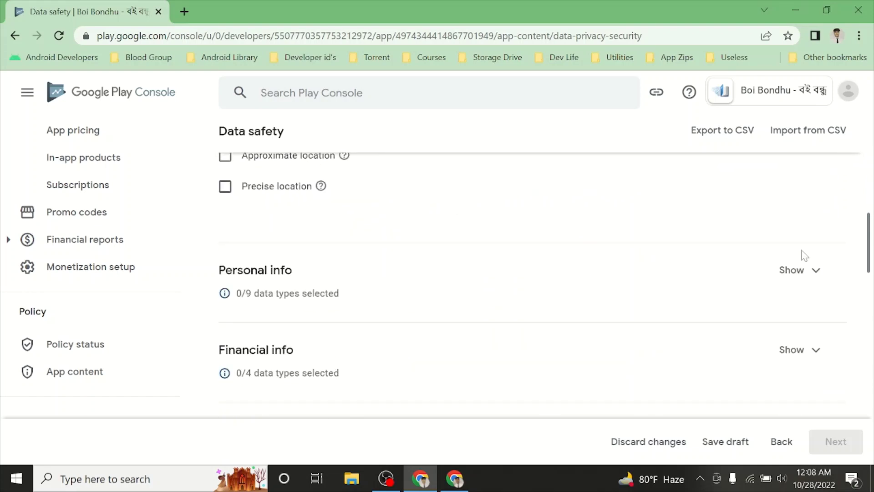
pyautogui.scroll(-6, 648, 280)
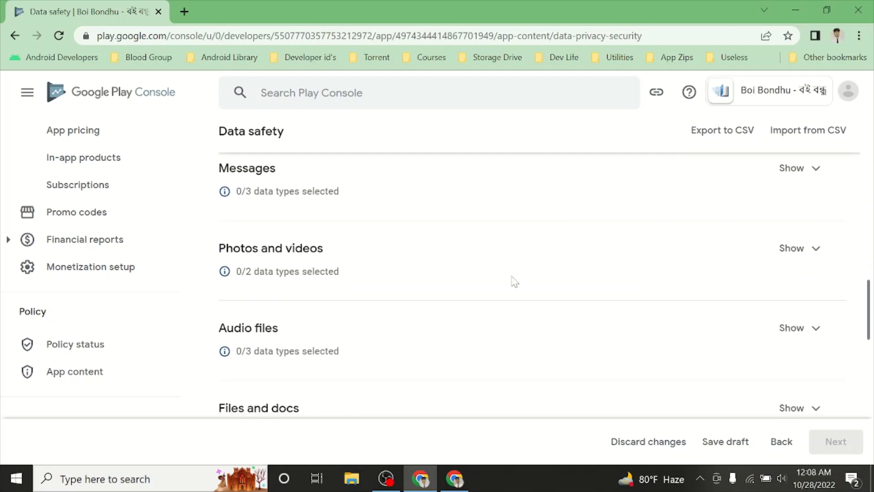
pyautogui.scroll(-5, 417, 377)
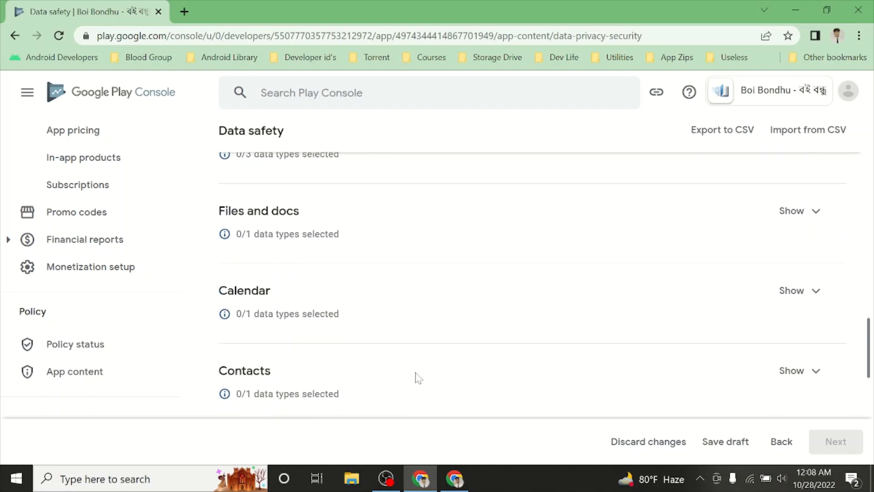
pyautogui.scroll(-5, 418, 378)
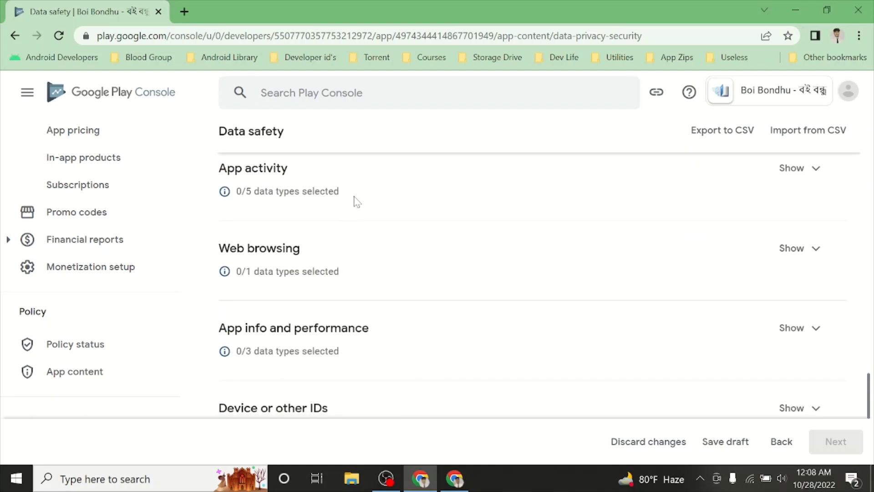
# Expand the App activity data types and review them
pyautogui.click(816, 172)
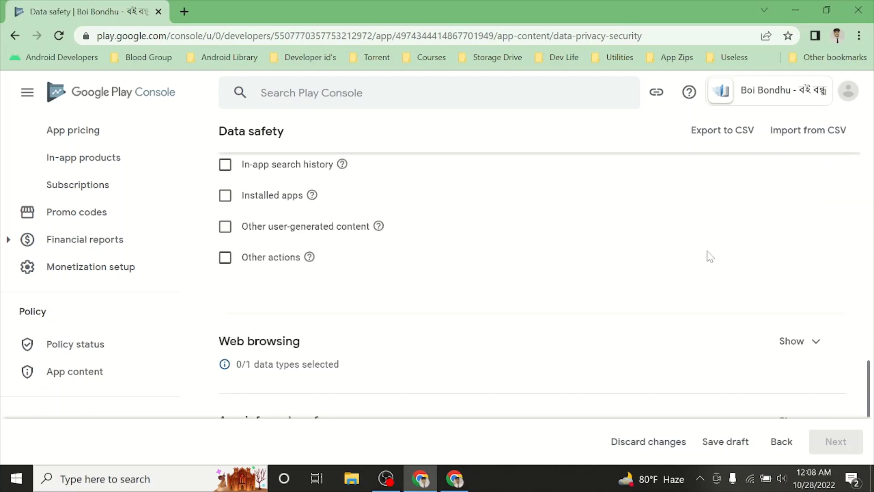
pyautogui.scroll(8, 710, 257)
pyautogui.scroll(-6, 711, 257)
pyautogui.scroll(-6, 711, 257)
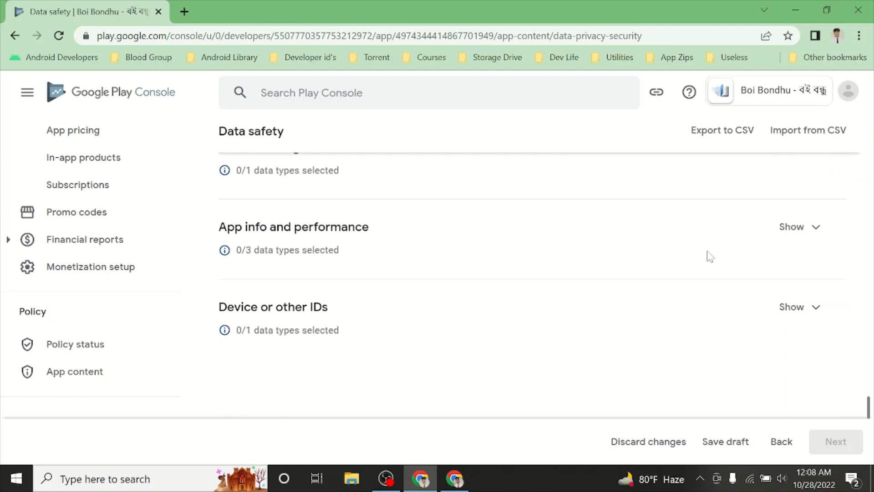
pyautogui.scroll(-1, 711, 256)
pyautogui.scroll(4, 711, 257)
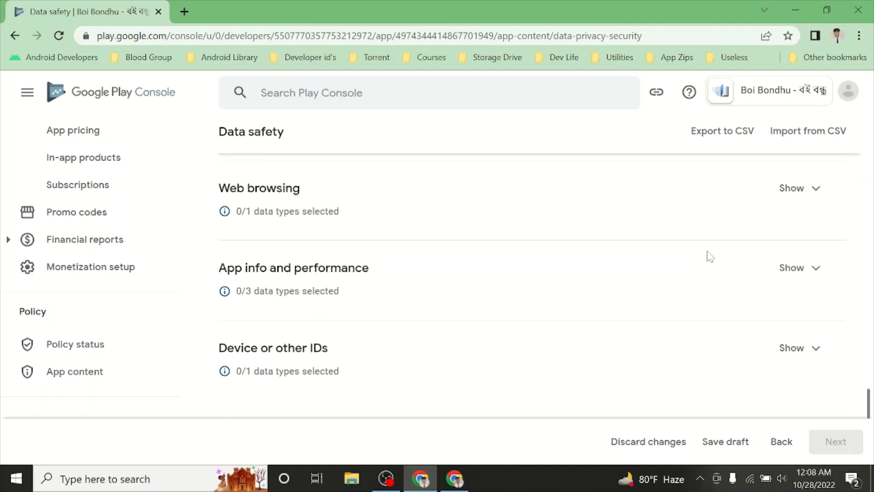
pyautogui.scroll(10, 710, 257)
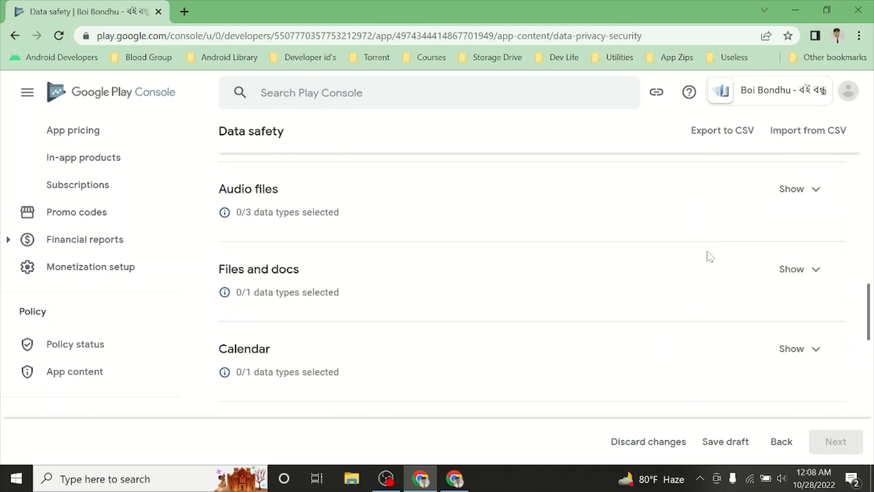
pyautogui.scroll(8, 710, 256)
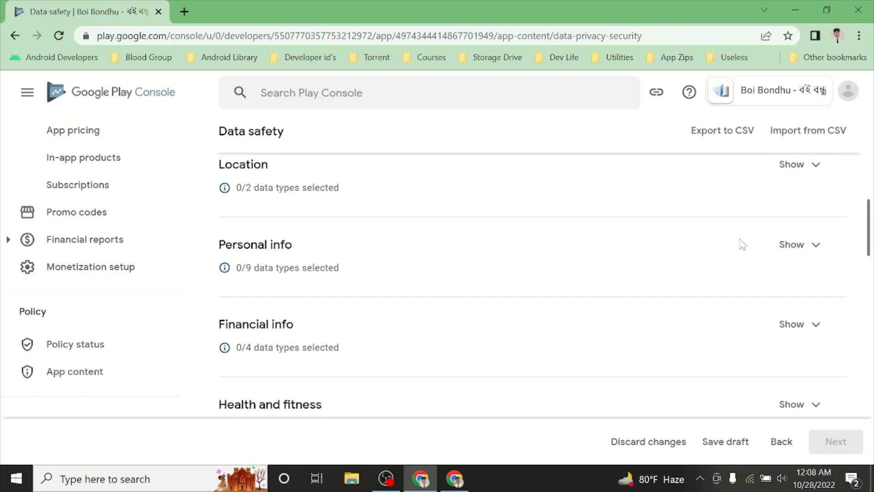
# Under Personal info, select Name and Email address, then continue
pyautogui.click(816, 245)
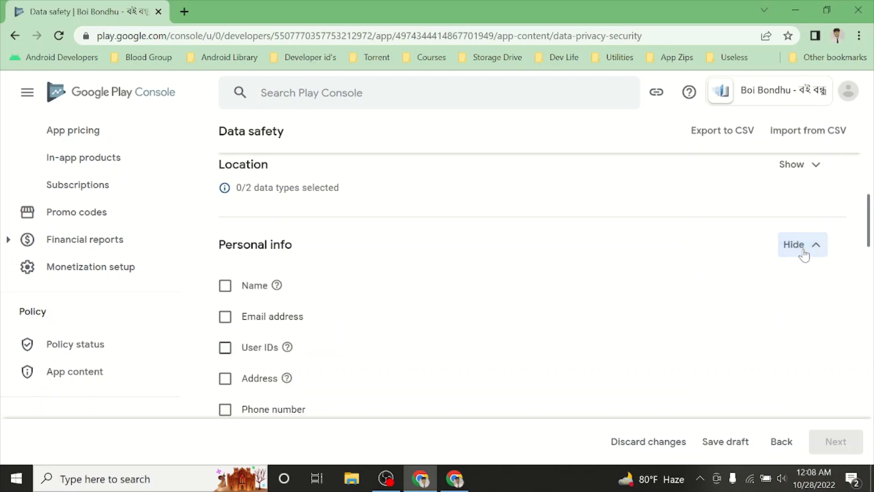
pyautogui.scroll(-2, 617, 344)
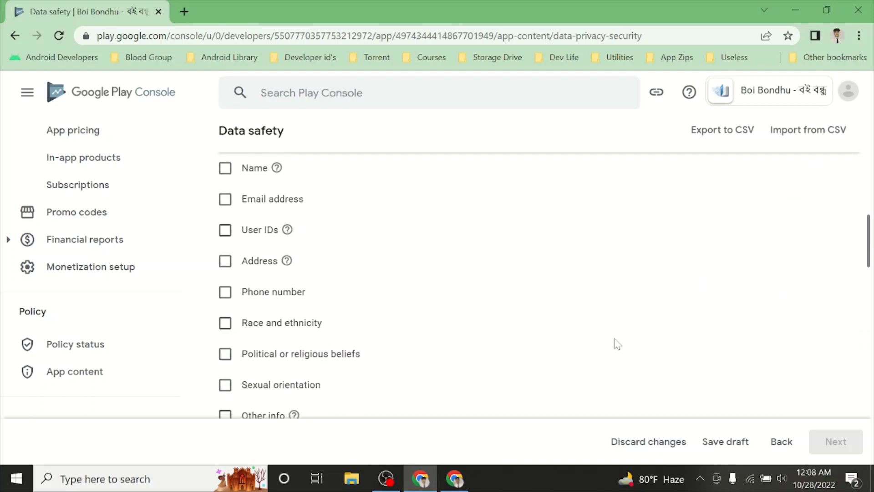
pyautogui.scroll(-2, 617, 344)
pyautogui.scroll(3, 617, 344)
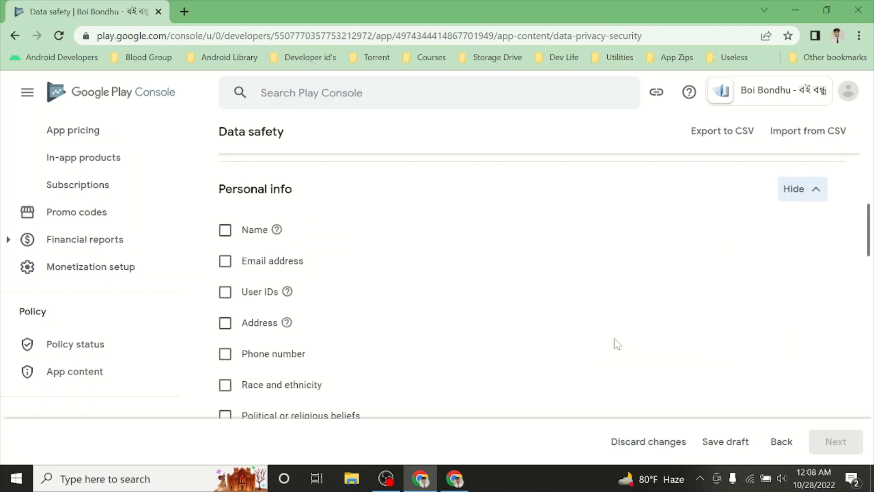
pyautogui.scroll(7, 617, 343)
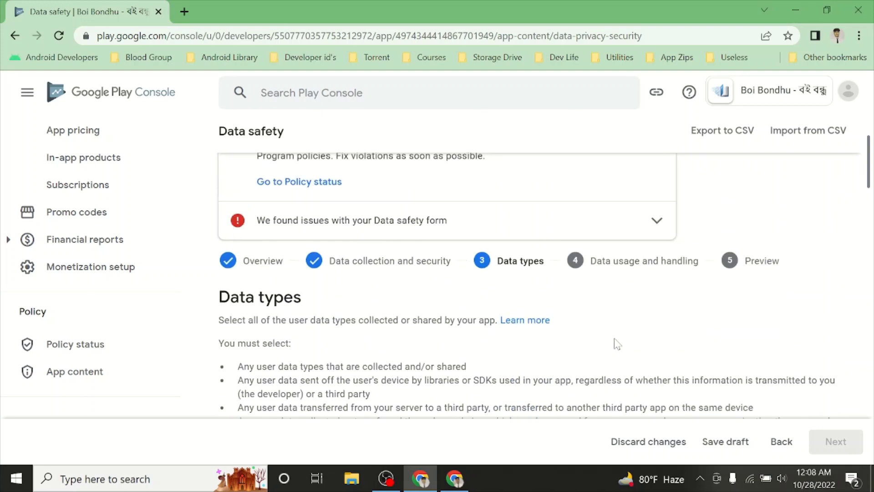
pyautogui.scroll(2, 617, 343)
pyautogui.scroll(-2, 614, 341)
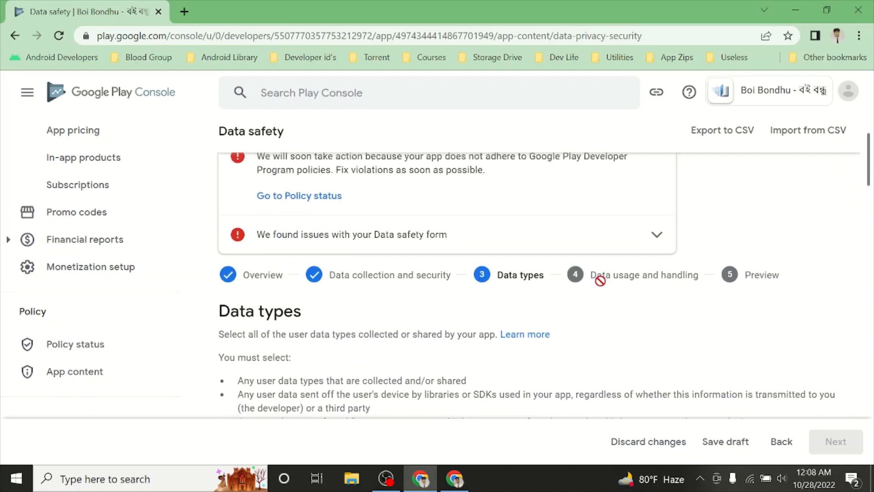
pyautogui.scroll(-6, 600, 283)
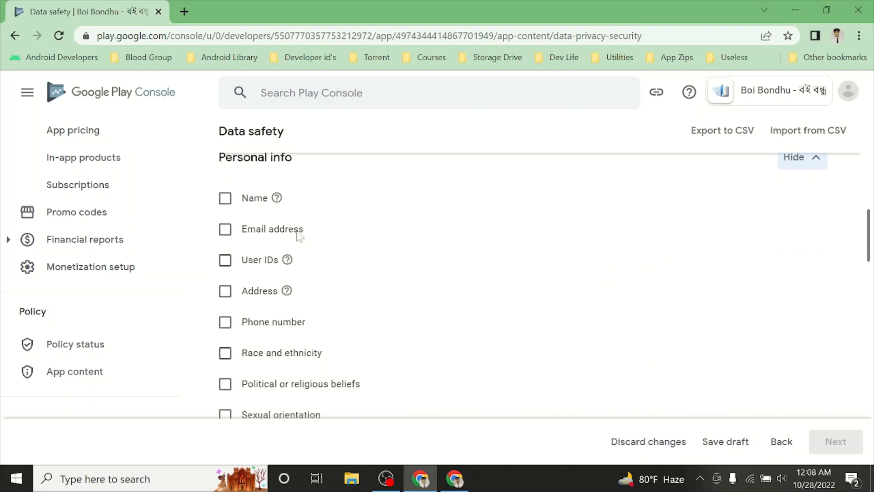
pyautogui.click(225, 198)
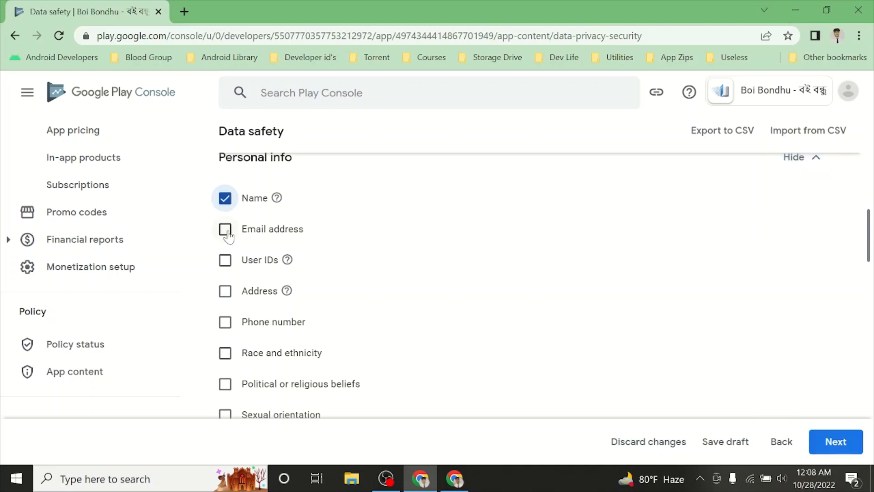
pyautogui.click(225, 229)
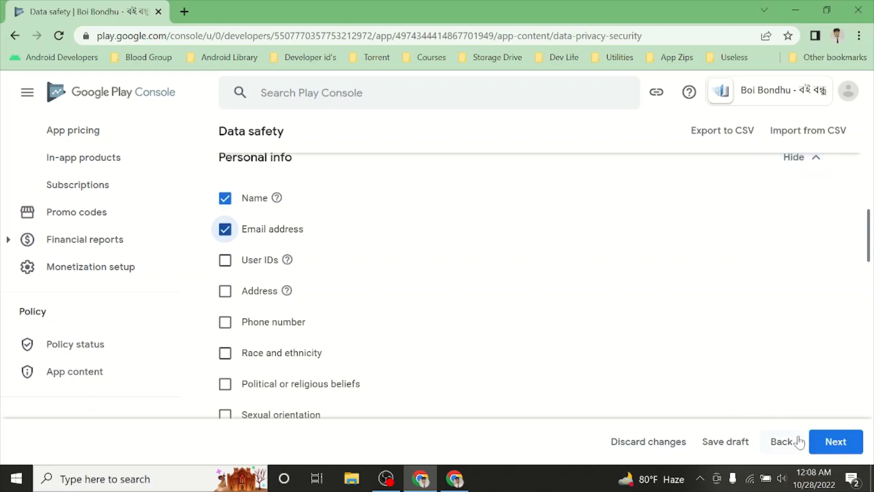
pyautogui.click(836, 442)
# Declare Name as collected, ephemeral, required, for App functionality and Analytics, and save
pyautogui.scroll(-5, 636, 357)
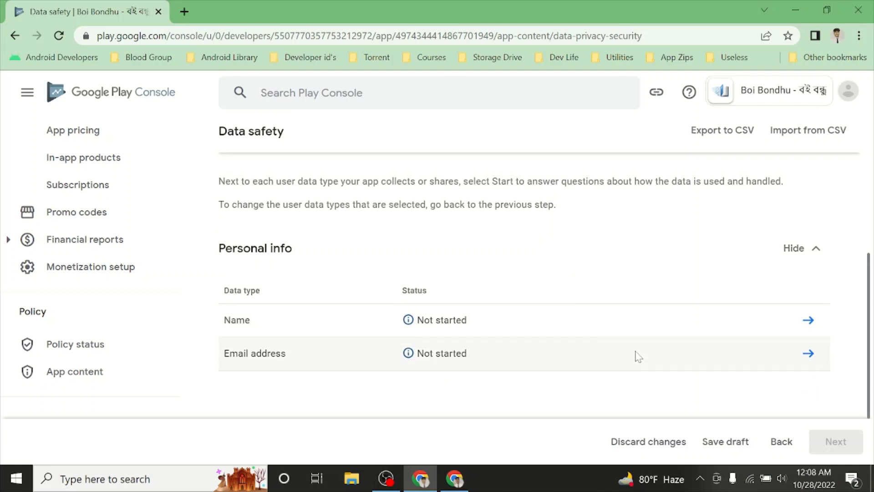
pyautogui.click(815, 320)
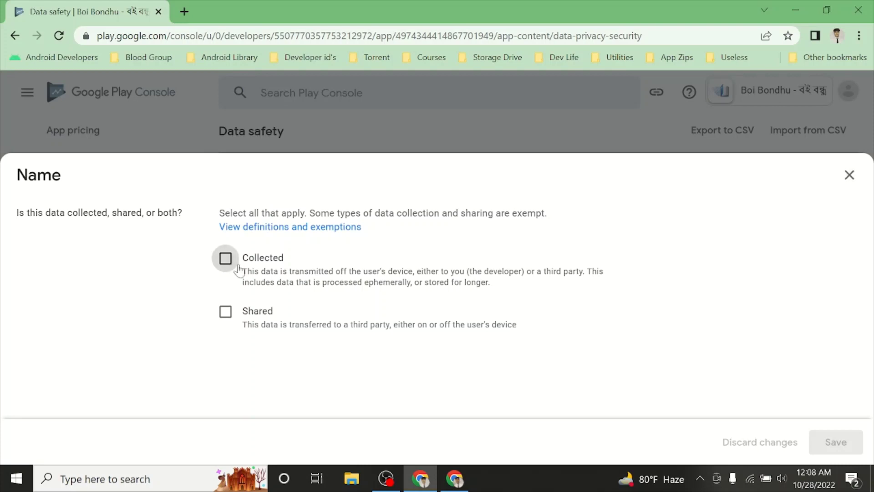
pyautogui.click(226, 259)
pyautogui.scroll(-3, 318, 308)
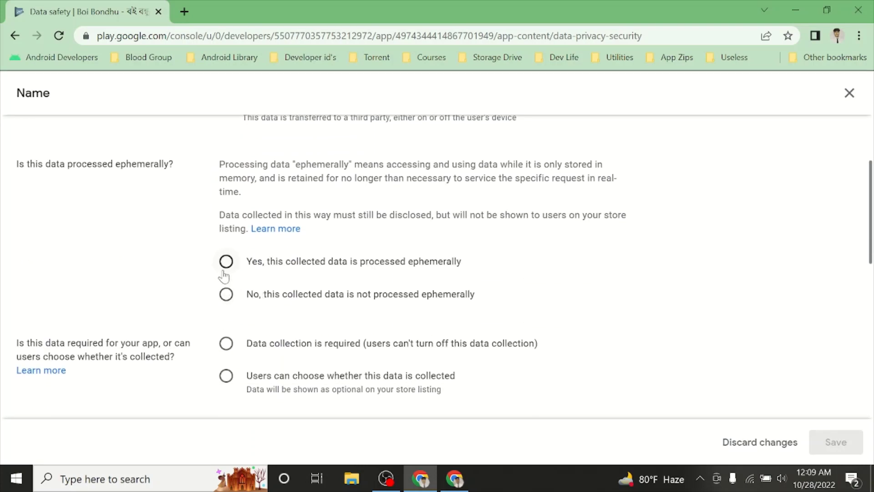
pyautogui.click(225, 272)
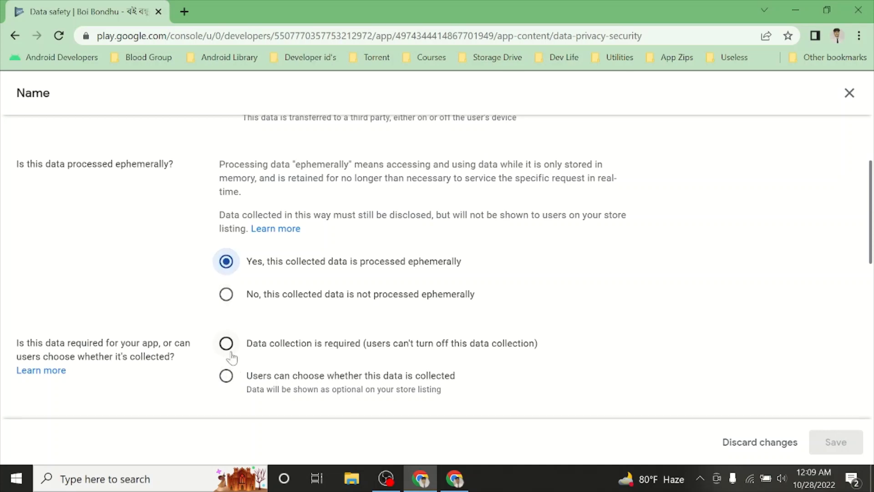
pyautogui.scroll(-3, 231, 358)
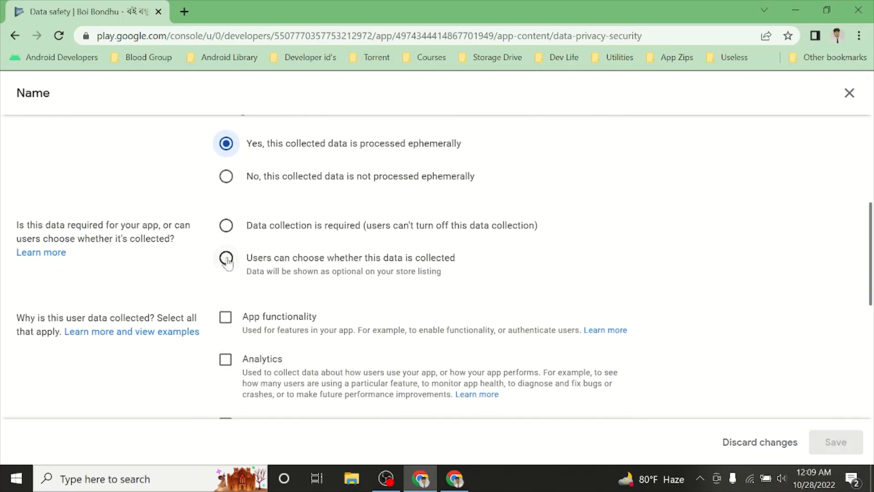
pyautogui.click(226, 226)
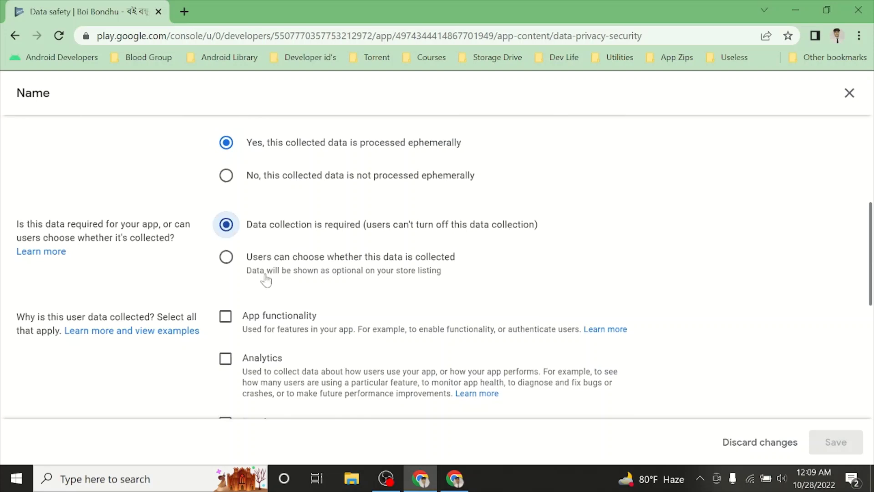
pyautogui.scroll(-2, 267, 280)
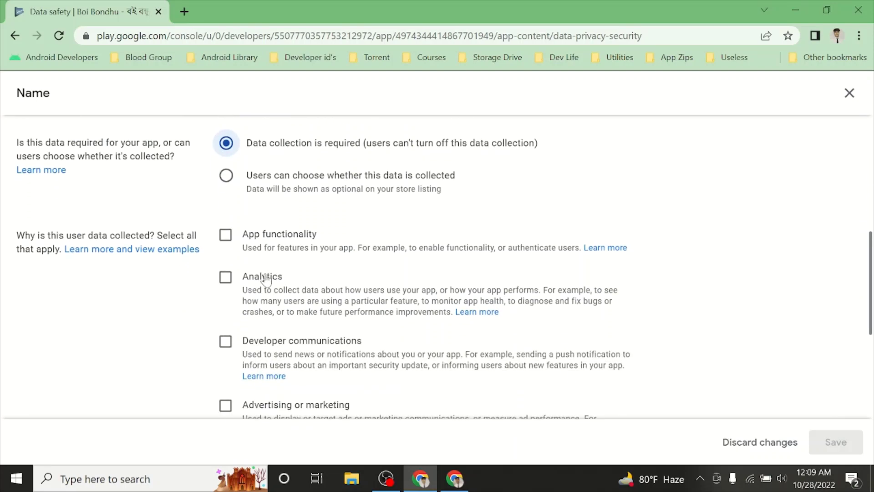
pyautogui.click(229, 240)
pyautogui.click(225, 277)
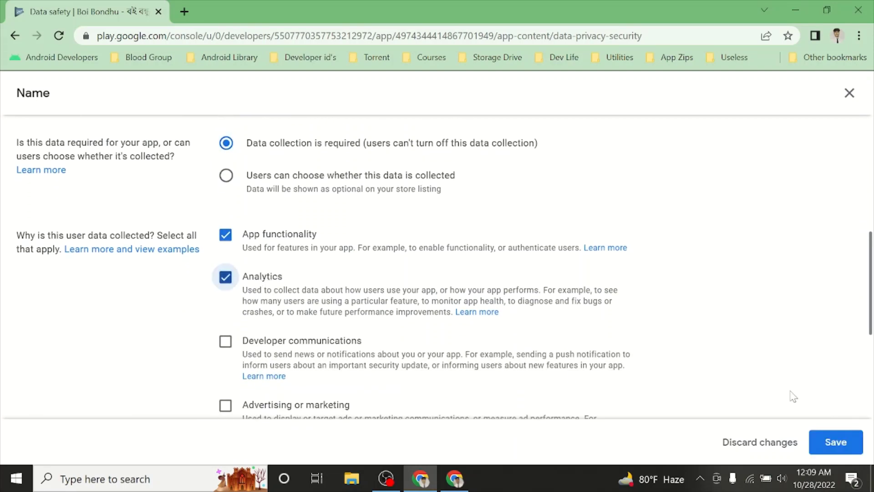
pyautogui.click(822, 451)
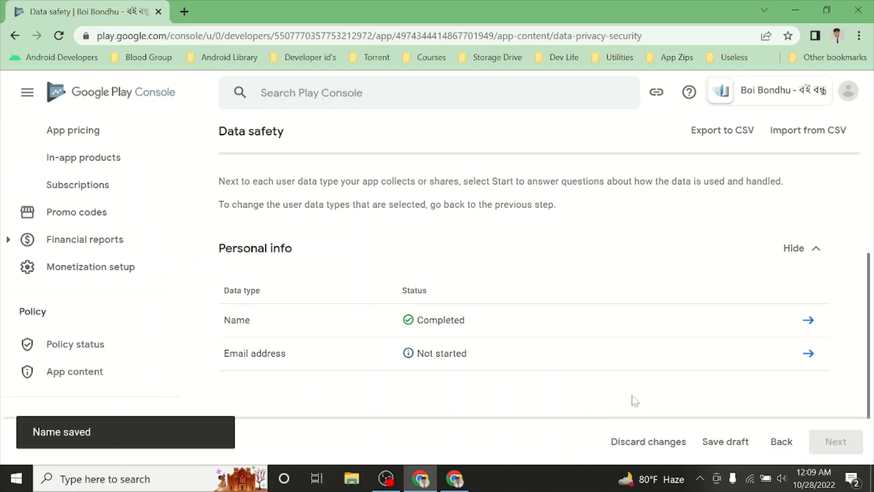
# Step back through the Data safety form to its Overview
pyautogui.scroll(-1, 633, 401)
pyautogui.scroll(2, 631, 399)
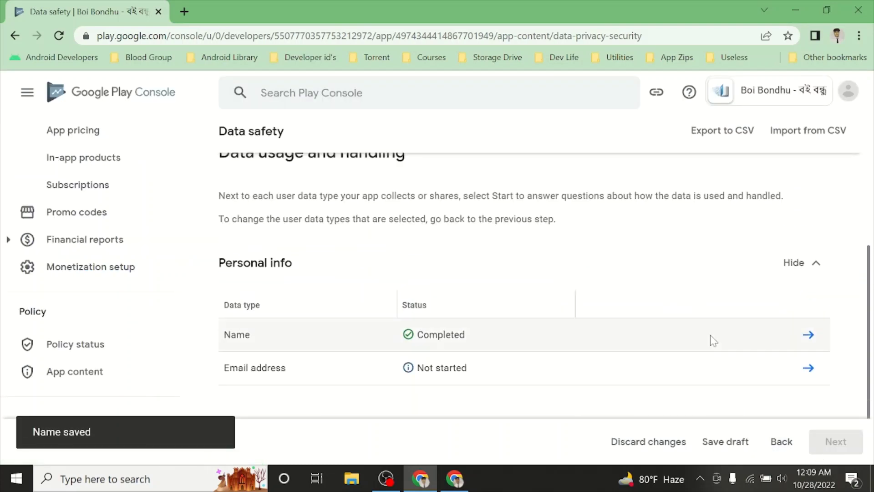
pyautogui.scroll(-2, 714, 340)
pyautogui.scroll(5, 465, 394)
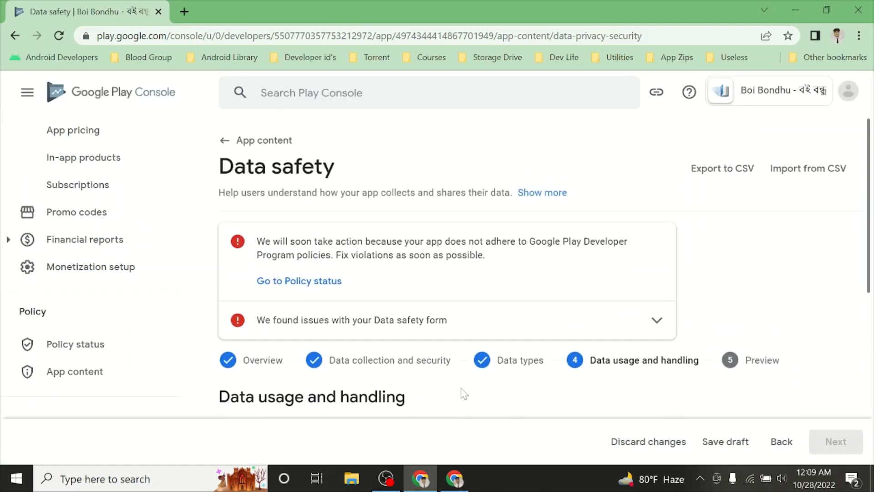
pyautogui.scroll(-3, 464, 393)
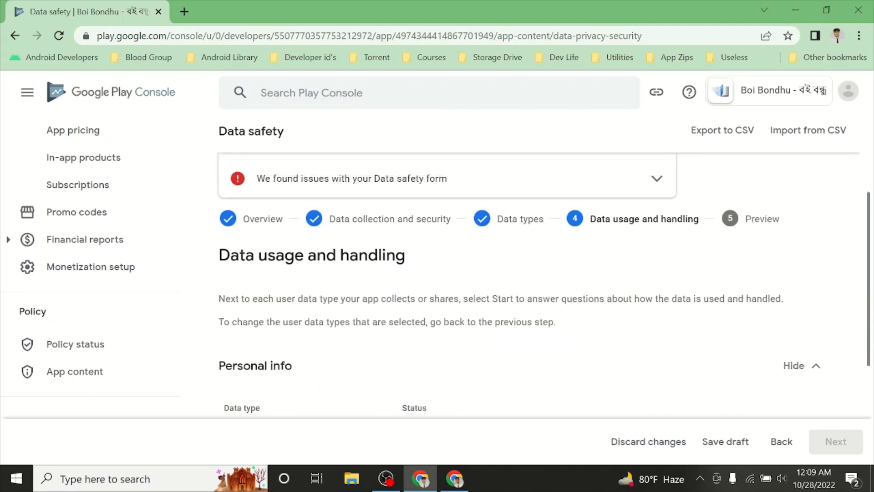
pyautogui.scroll(-3, 472, 305)
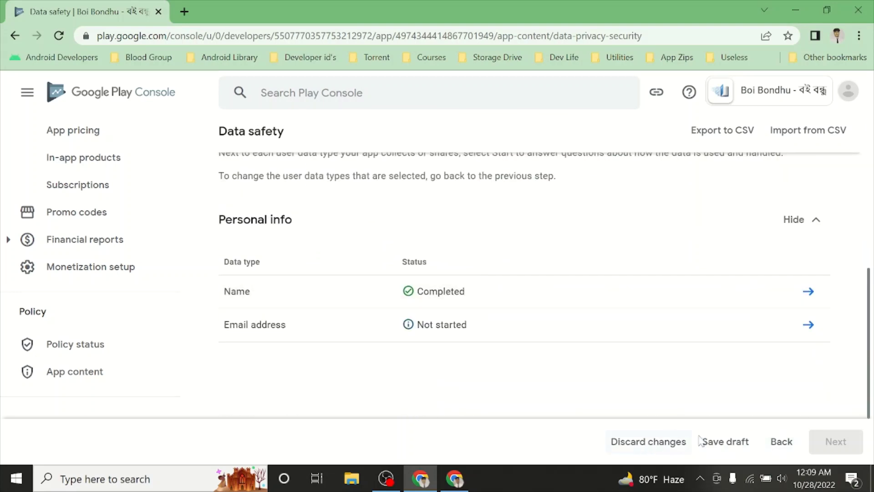
pyautogui.click(769, 447)
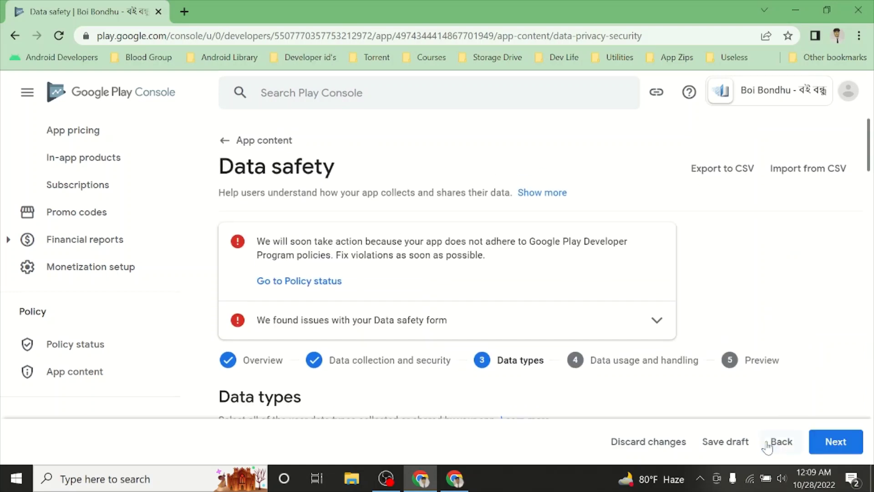
pyautogui.click(768, 447)
pyautogui.click(768, 446)
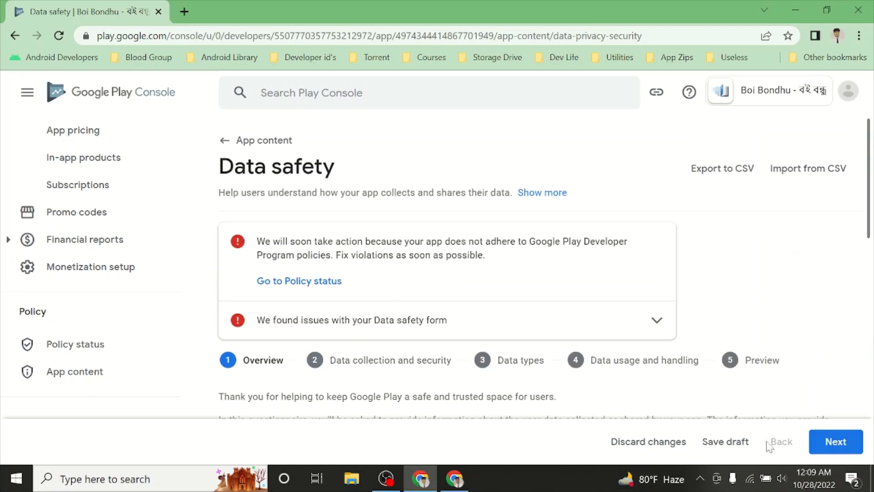
# Return to Data collection and security and answer No to collecting or sharing required data
pyautogui.scroll(-15, 709, 402)
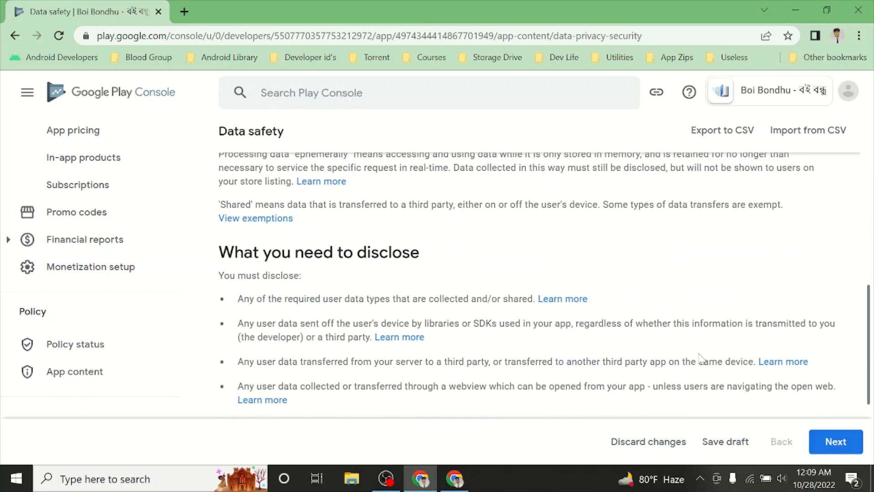
pyautogui.scroll(-3, 702, 359)
pyautogui.scroll(8, 700, 358)
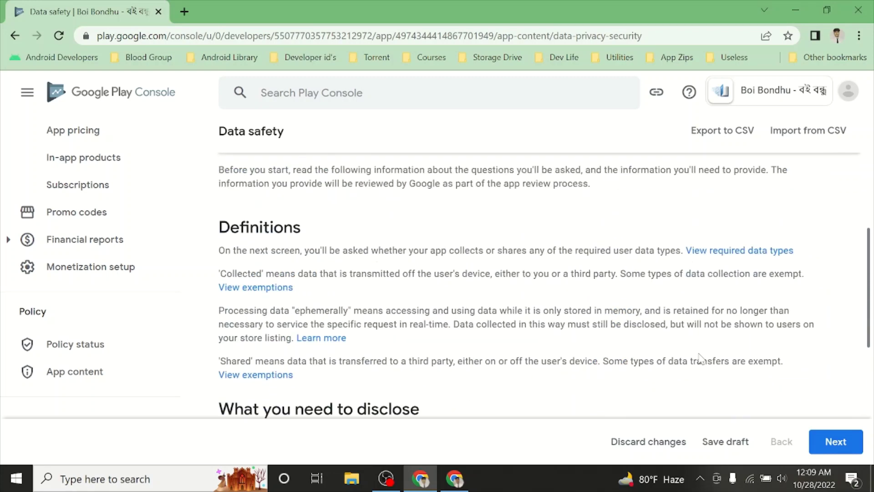
pyautogui.click(838, 441)
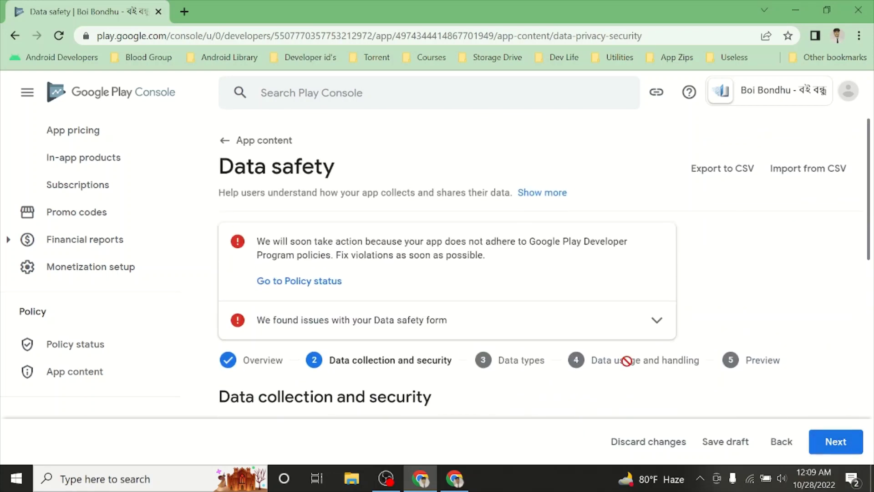
pyautogui.scroll(-5, 627, 360)
pyautogui.scroll(-3, 628, 366)
pyautogui.scroll(8, 628, 366)
pyautogui.scroll(-3, 628, 366)
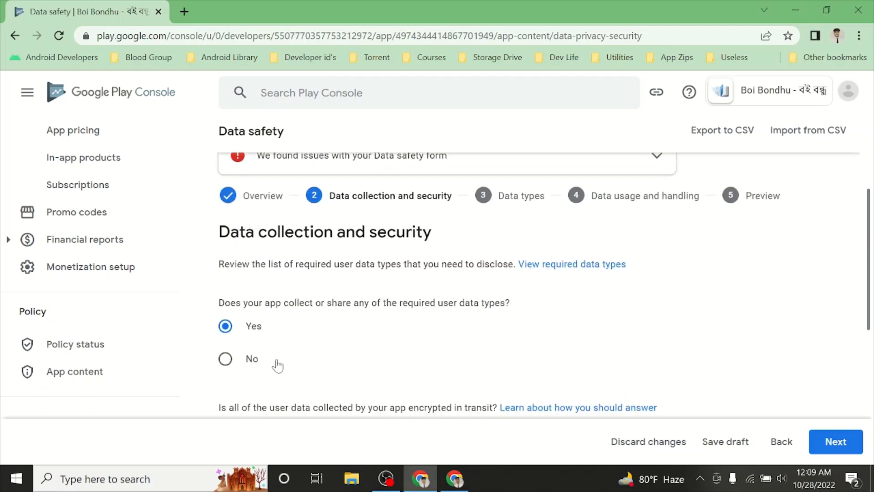
pyautogui.click(226, 361)
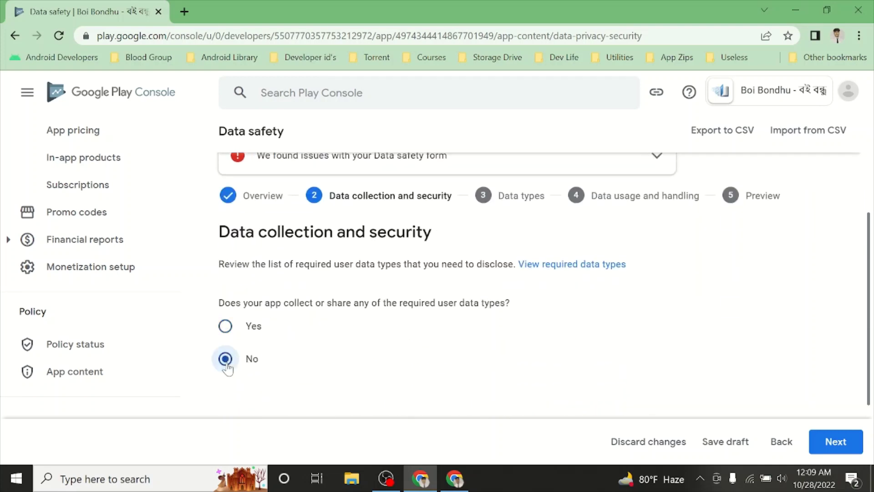
# Check the Preview showing no data collected or shared, then submit the form
pyautogui.click(837, 441)
pyautogui.scroll(-1, 646, 355)
pyautogui.scroll(-4, 647, 358)
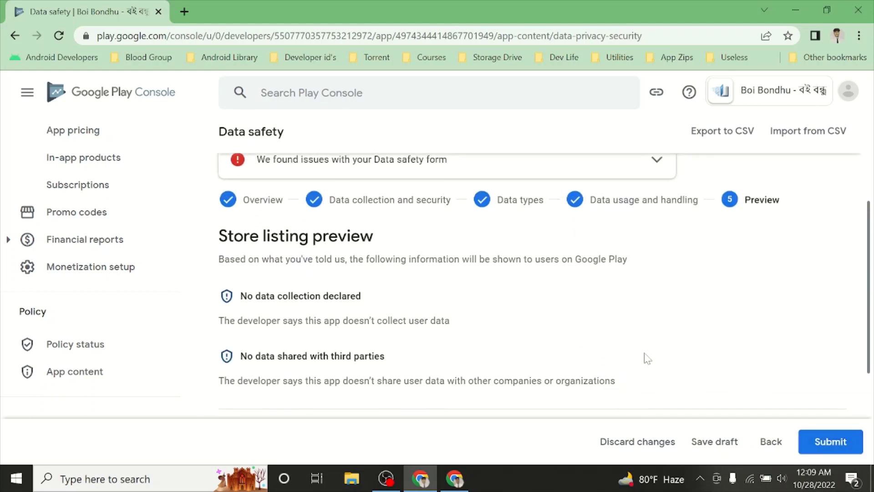
pyautogui.scroll(-2, 648, 359)
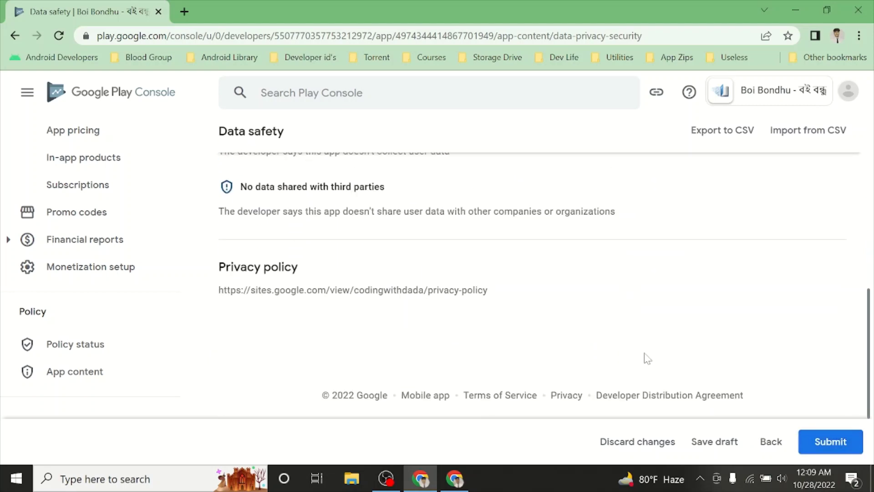
pyautogui.click(824, 447)
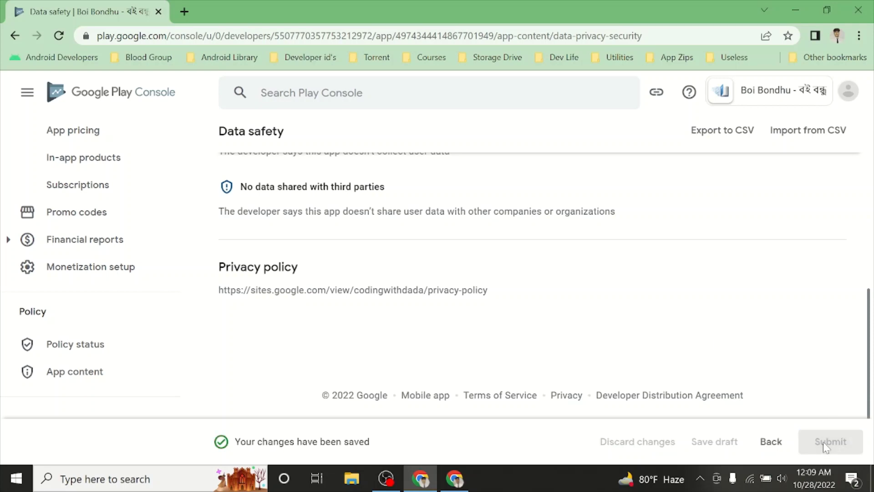